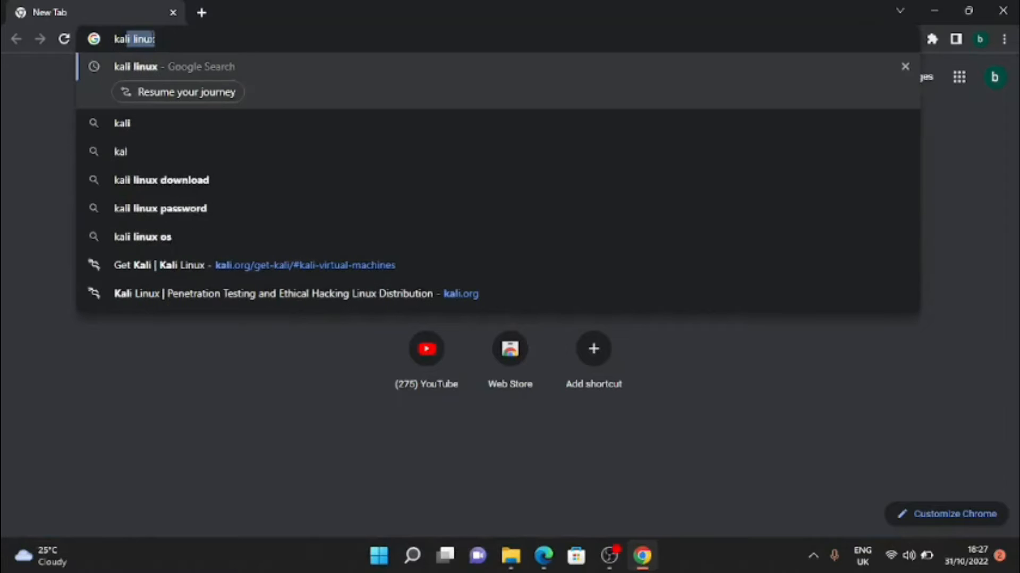
# Step: Search Google for "kali linux" and open the official kali.org website from the results
pyautogui.write('lin')
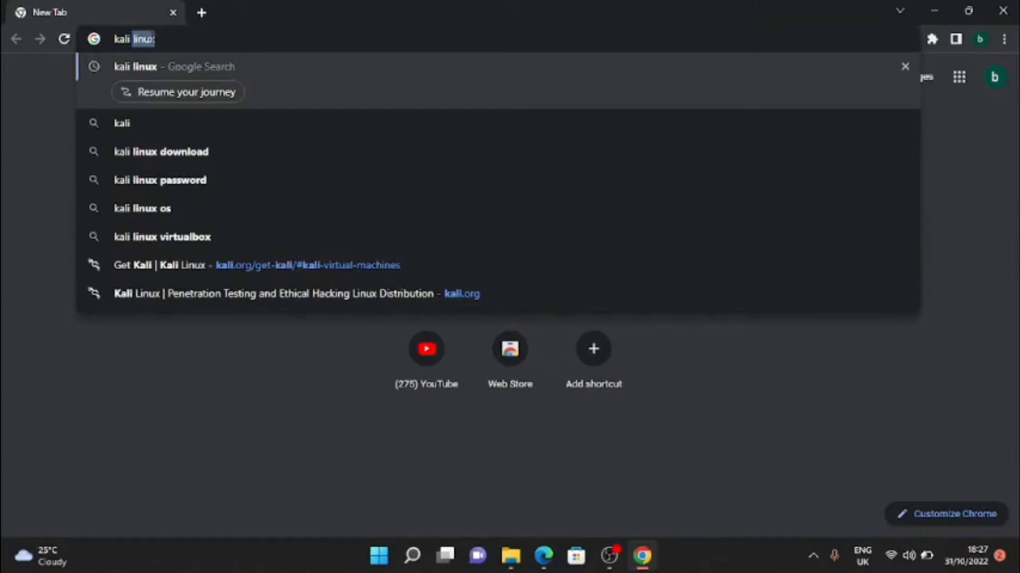
pyautogui.write('ux')
pyautogui.press('Return')
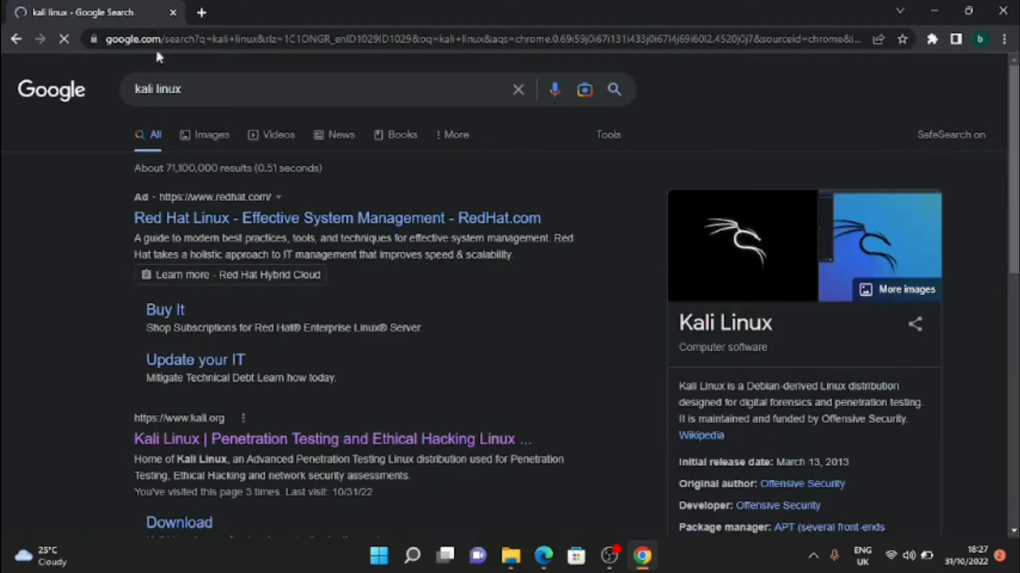
pyautogui.scroll(-2, 216, 356)
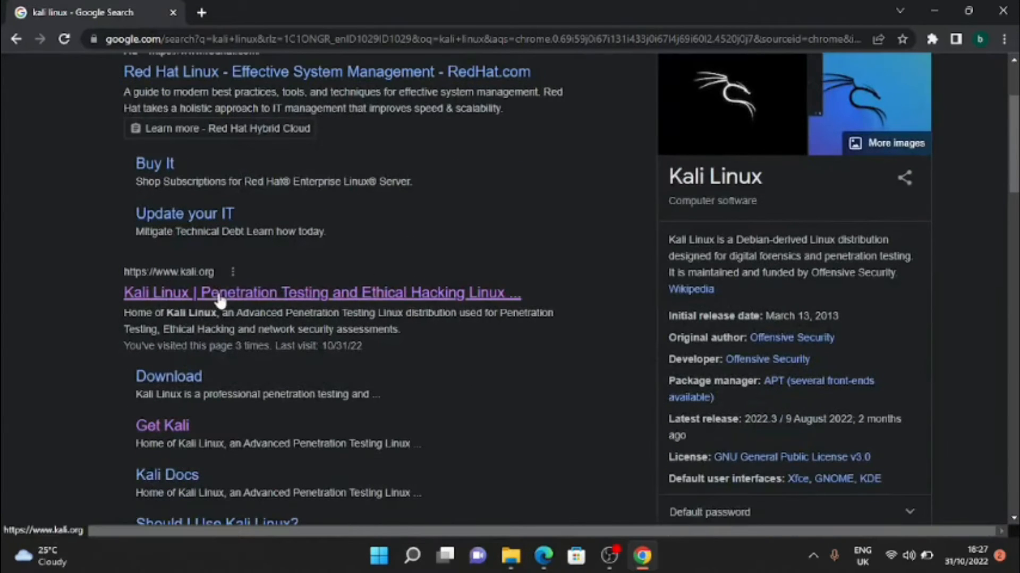
pyautogui.click(220, 300)
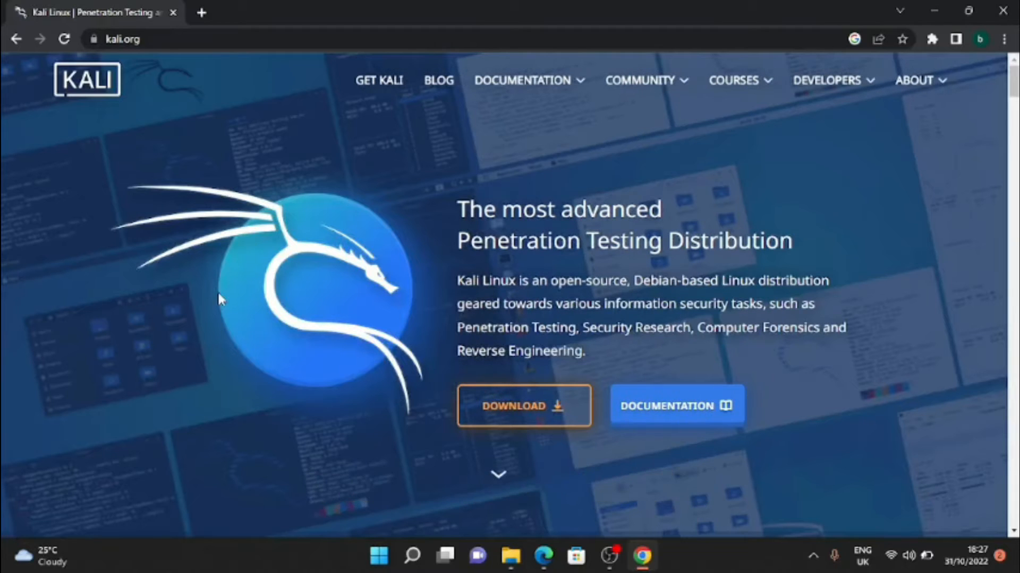
# Step: Download the 64-bit VirtualBox image from Kali's prebuilt virtual machines, keeping the option to resume or show the existing complete download
pyautogui.click(493, 400)
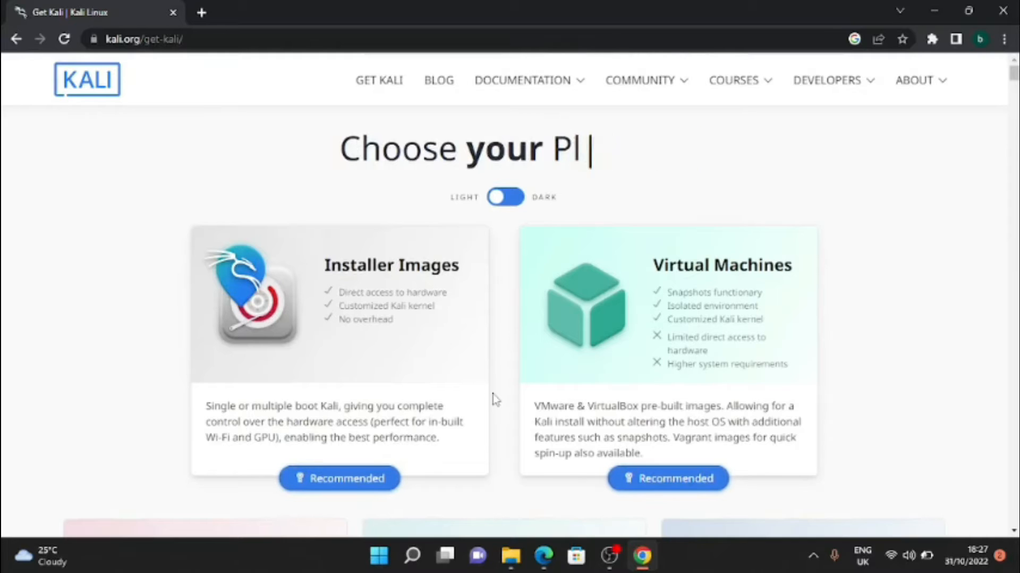
pyautogui.scroll(-15, 494, 400)
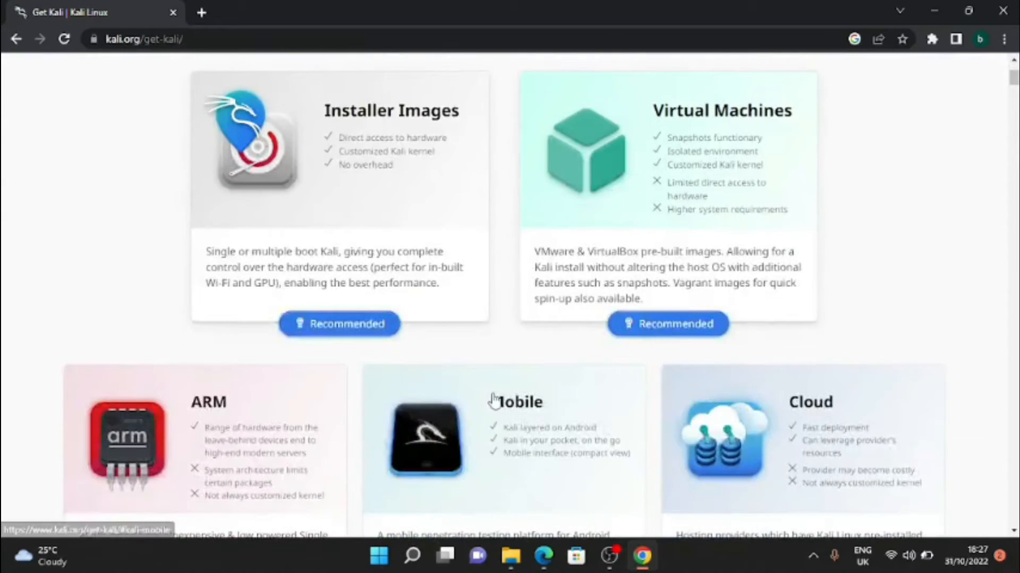
pyautogui.scroll(-18, 494, 400)
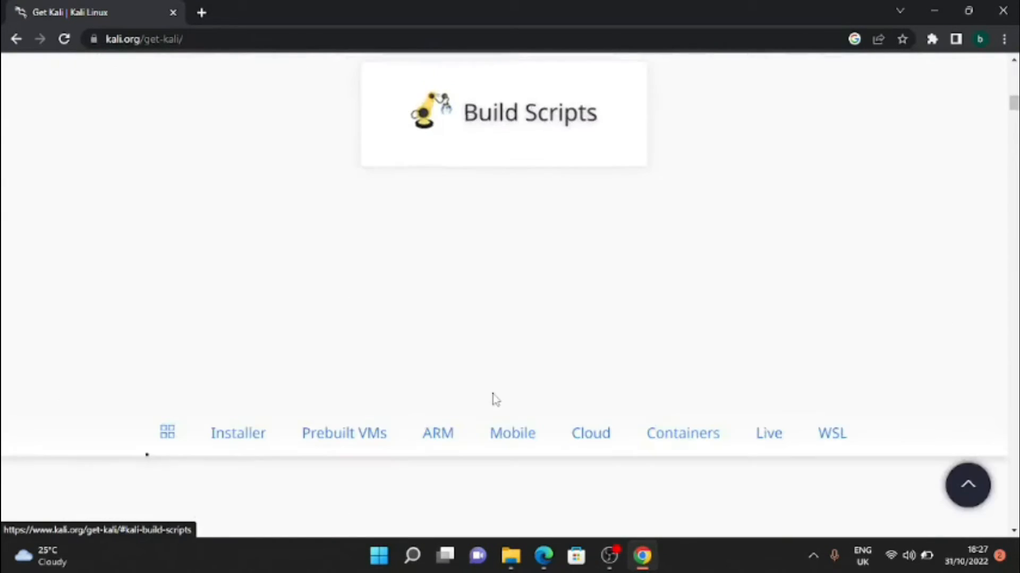
pyautogui.scroll(-15, 494, 400)
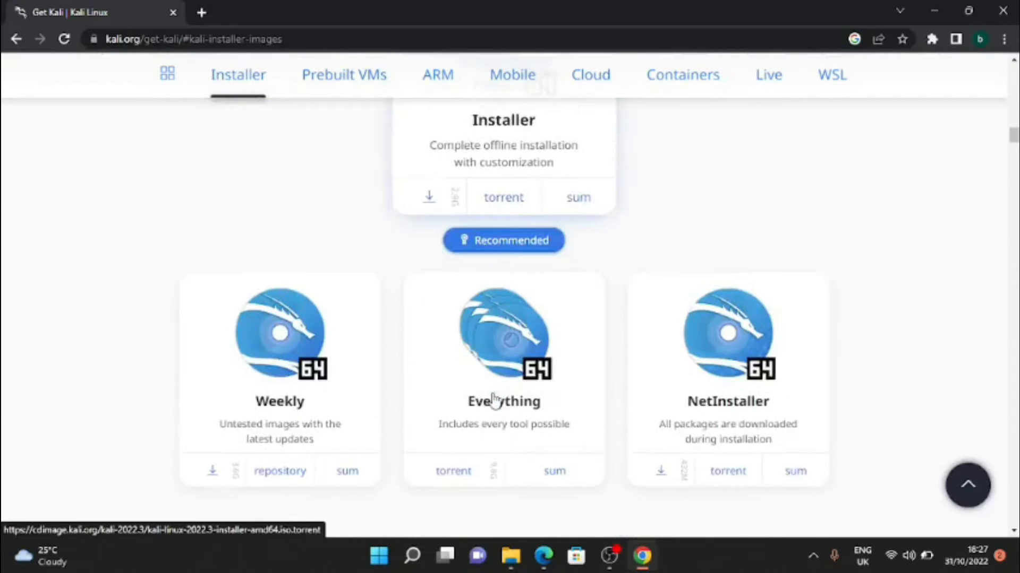
pyautogui.scroll(-13, 494, 393)
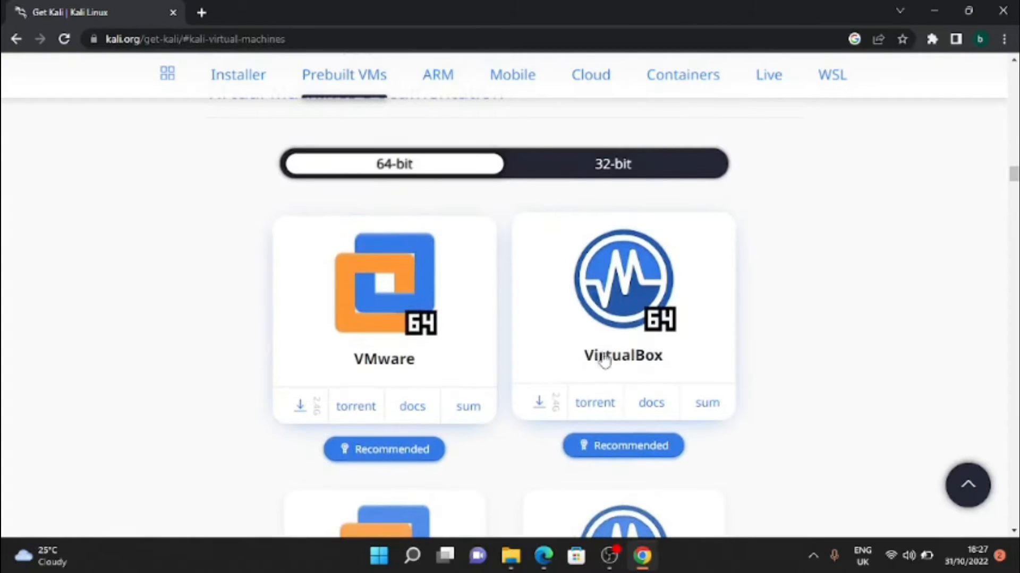
pyautogui.click(546, 415)
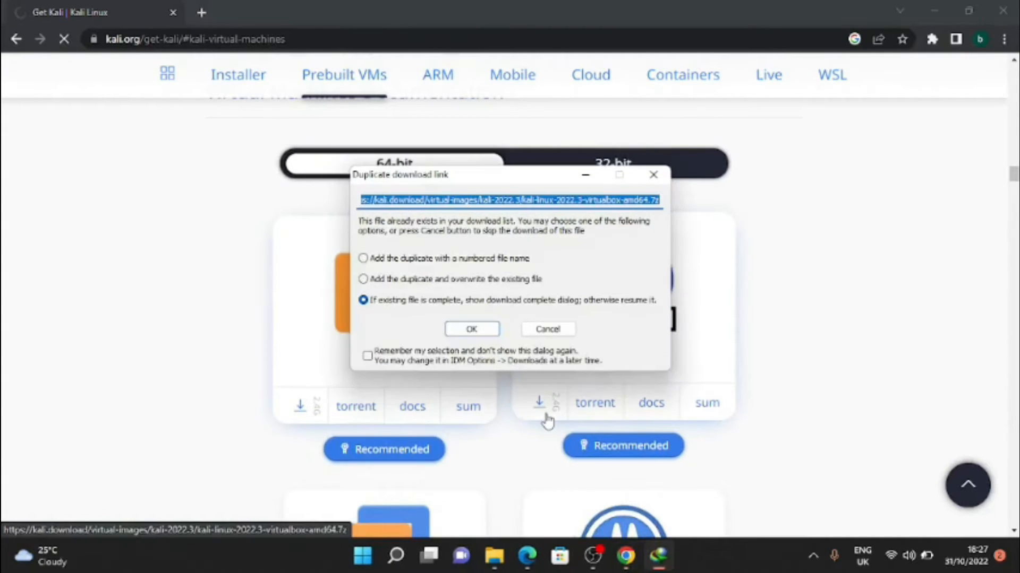
pyautogui.click(460, 329)
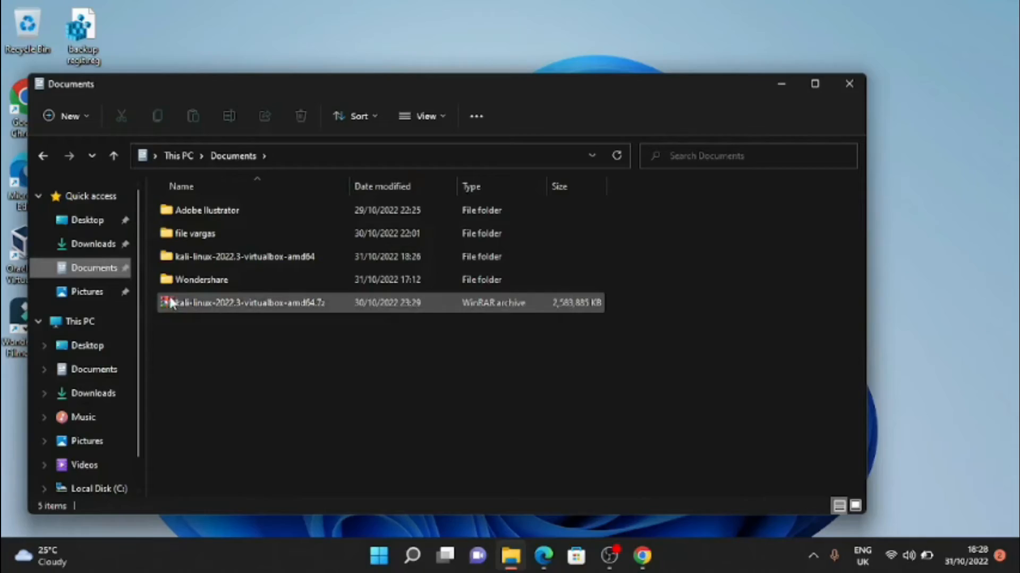
# Step: Extract kali-linux-2022.3-virtualbox-amd64.7z directly into Documents with WinRAR, replacing the existing .vbox file
pyautogui.click(173, 303)
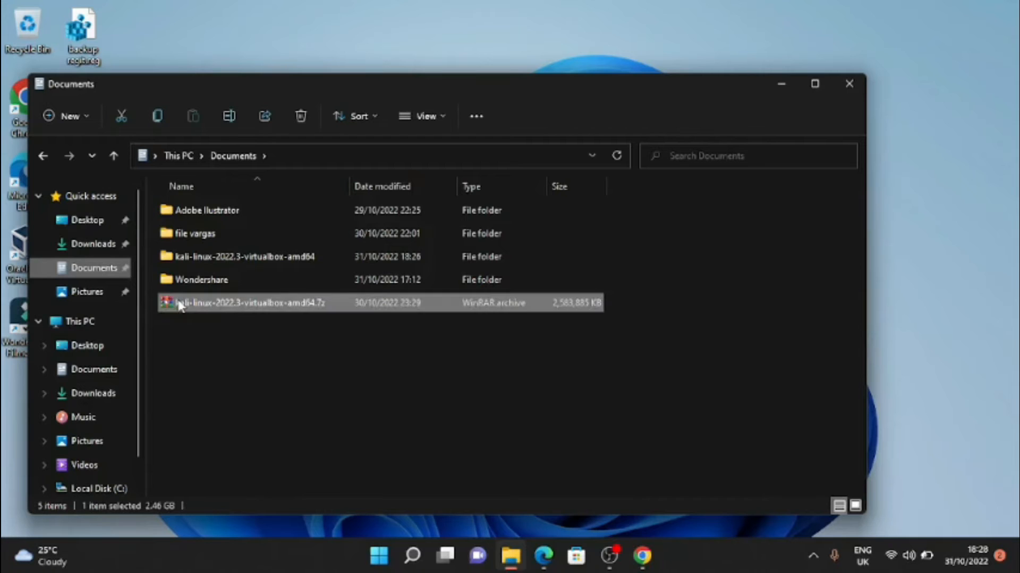
pyautogui.rightClick(180, 306)
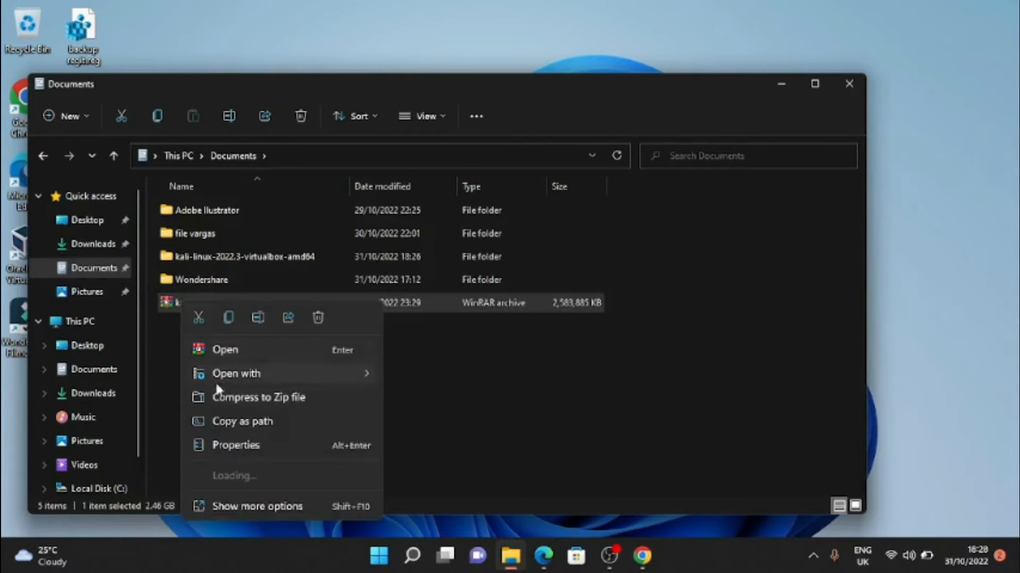
pyautogui.moveTo(257, 473)
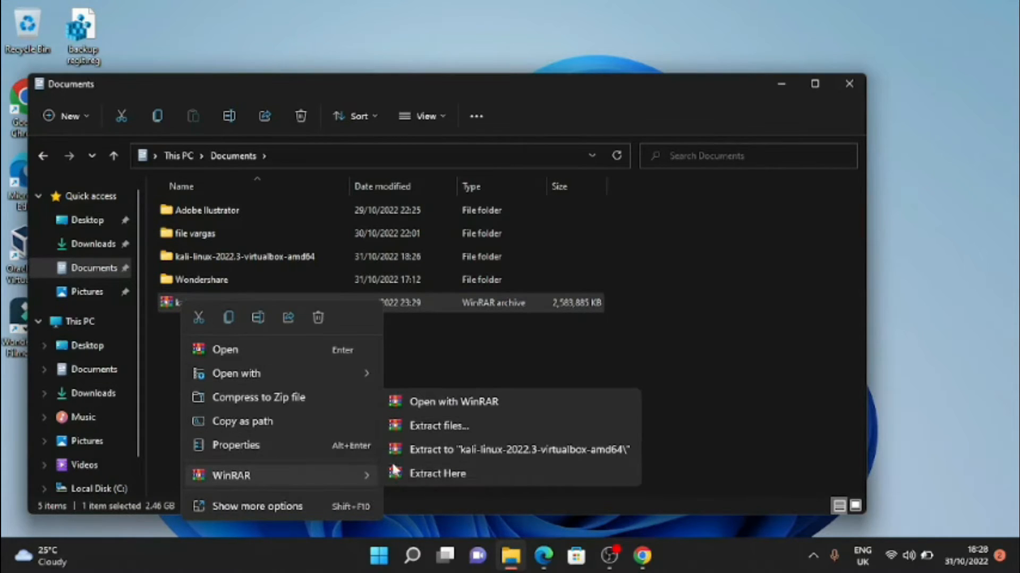
pyautogui.click(430, 470)
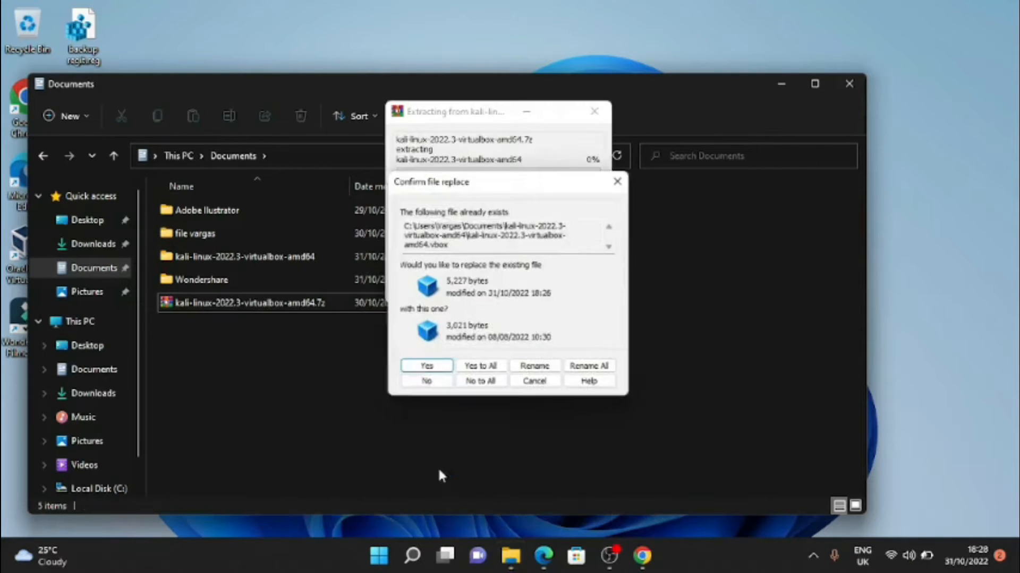
pyautogui.click(420, 366)
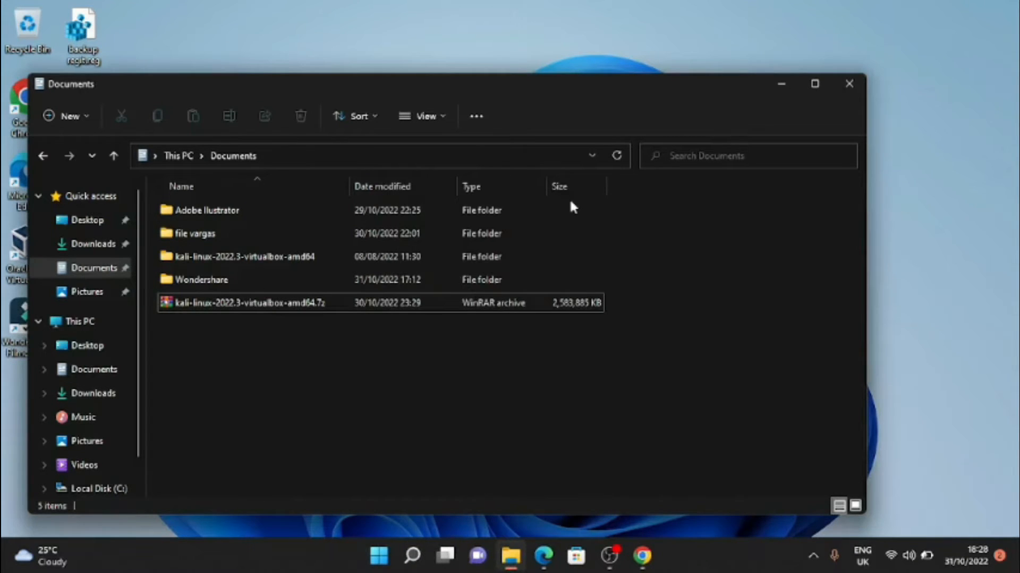
# Step: Open kali-linux-2022.3-virtualbox-amd64.vbox from the extracted folder to load the machine in VirtualBox
pyautogui.doubleClick(295, 260)
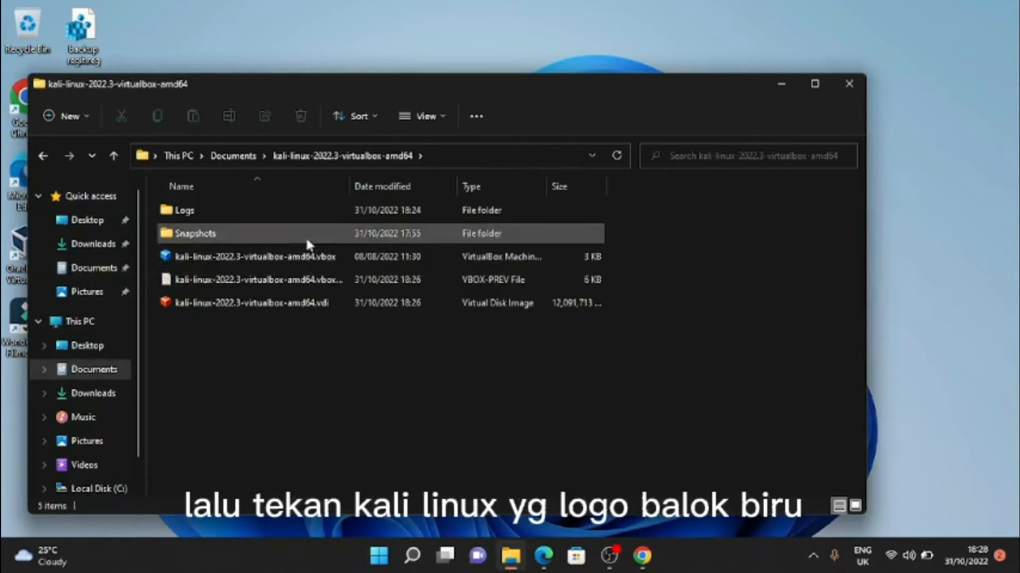
pyautogui.doubleClick(350, 263)
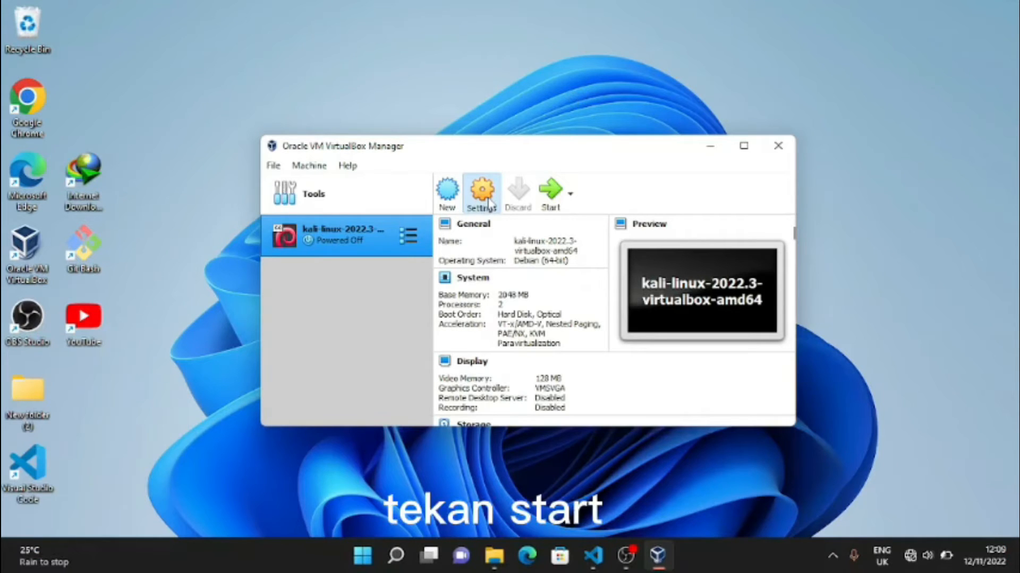
# Step: In the Kali machine's system settings, lower the base memory into the green range
pyautogui.click(484, 197)
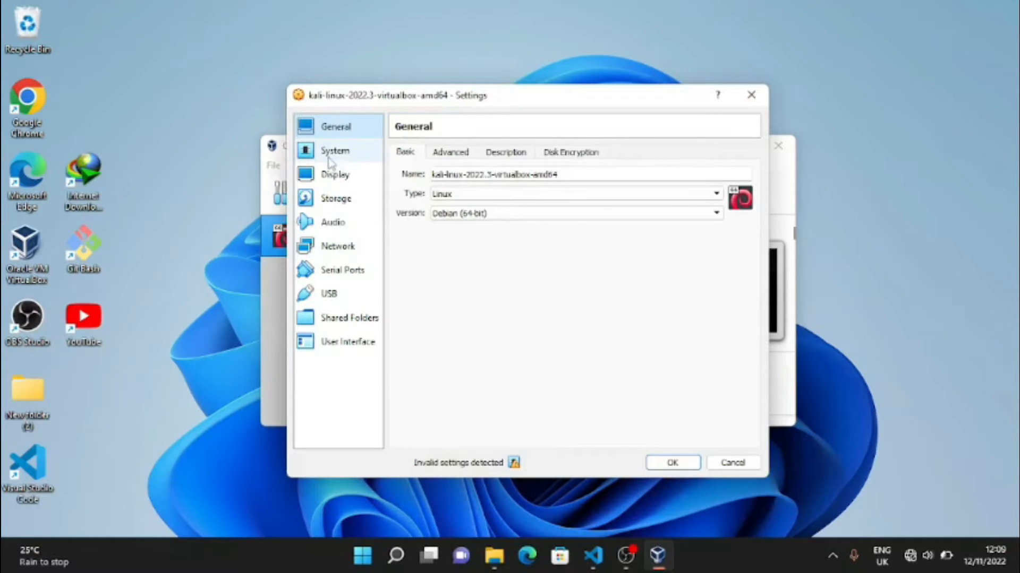
pyautogui.click(328, 155)
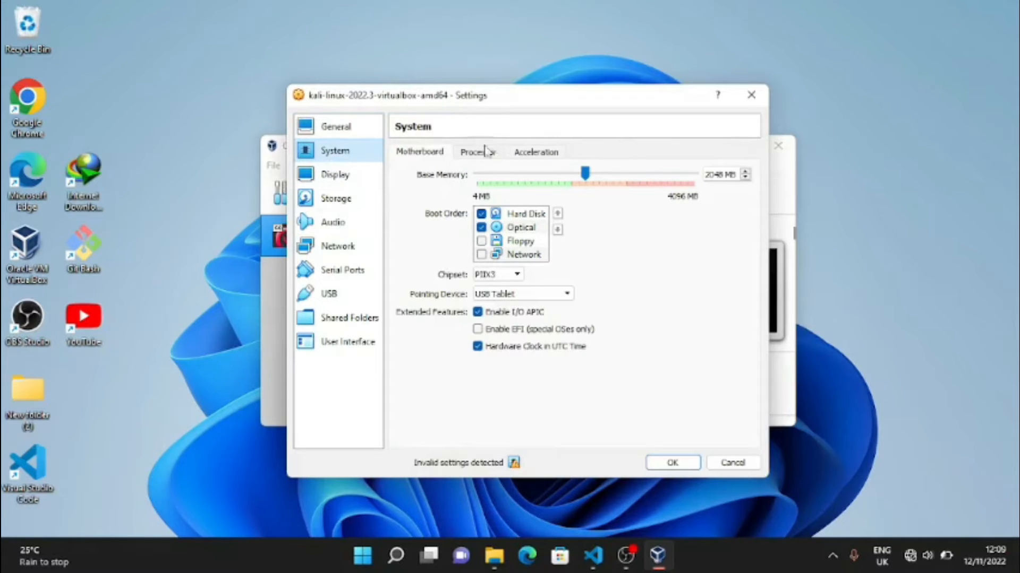
pyautogui.click(585, 174)
pyautogui.moveTo(585, 177); pyautogui.dragTo(563, 192)
# Step: Review the Kali machine's processor, acceleration, display video memory and storage settings
pyautogui.click(477, 153)
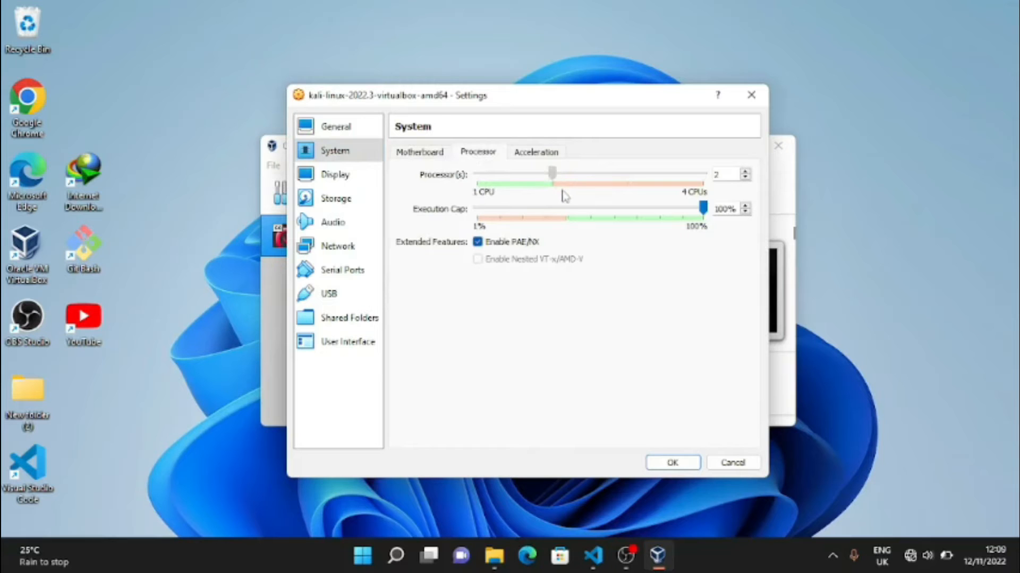
pyautogui.click(536, 154)
pyautogui.click(346, 176)
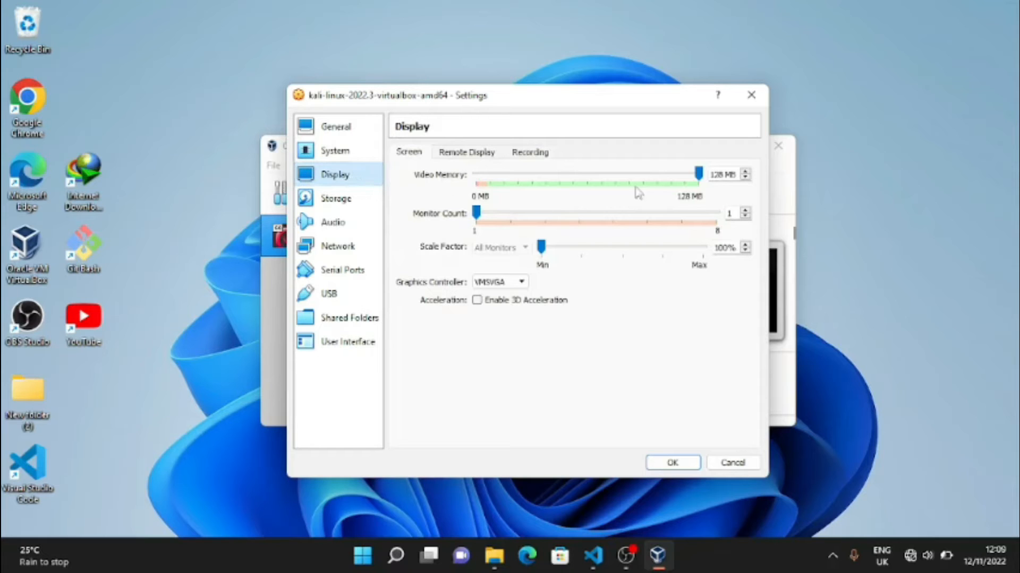
pyautogui.click(698, 174)
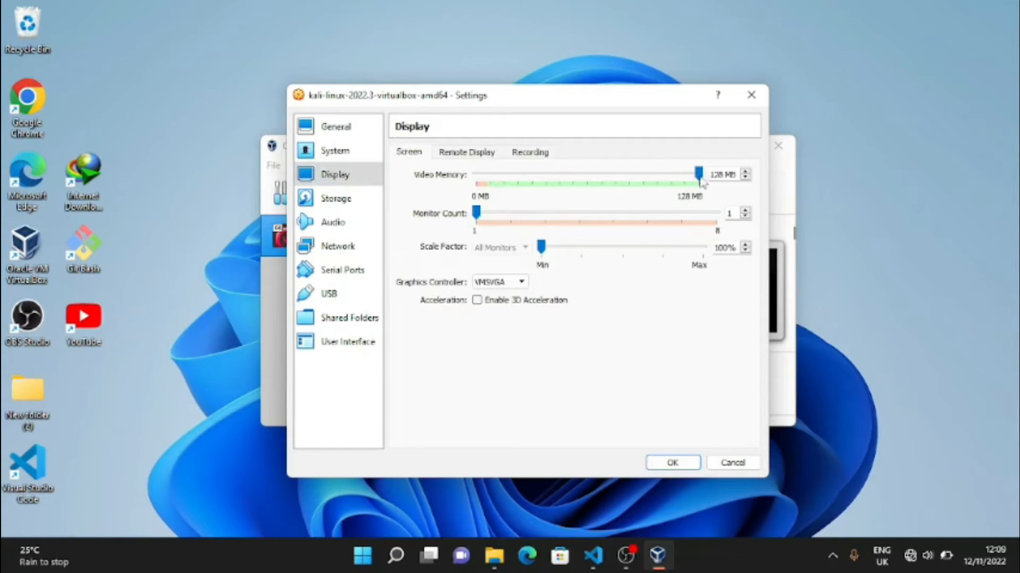
pyautogui.click(334, 206)
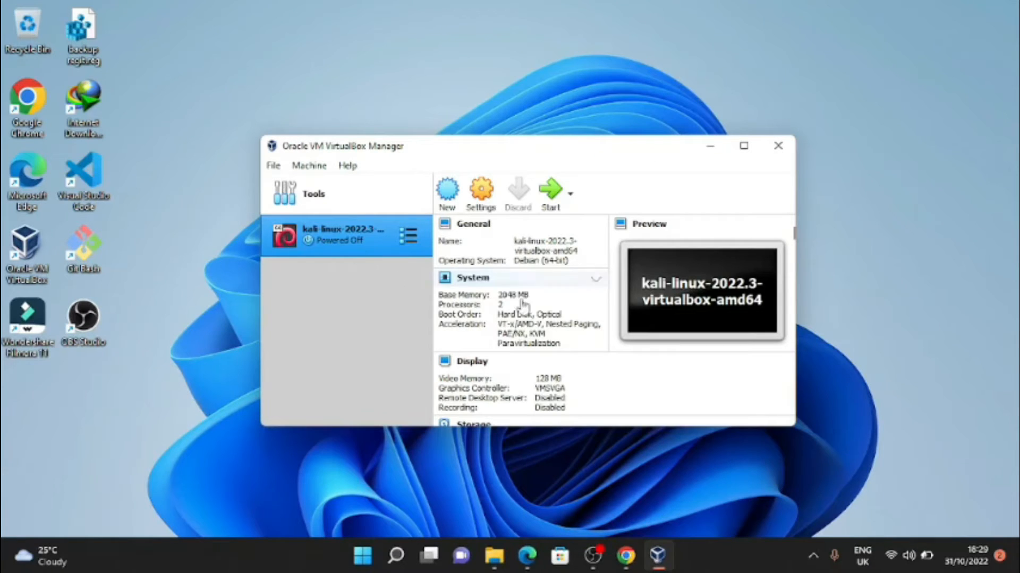
# Step: Start the Kali virtual machine, boot the Kali GNU/Linux entry and dismiss the keyboard and mouse integration notices
pyautogui.click(547, 199)
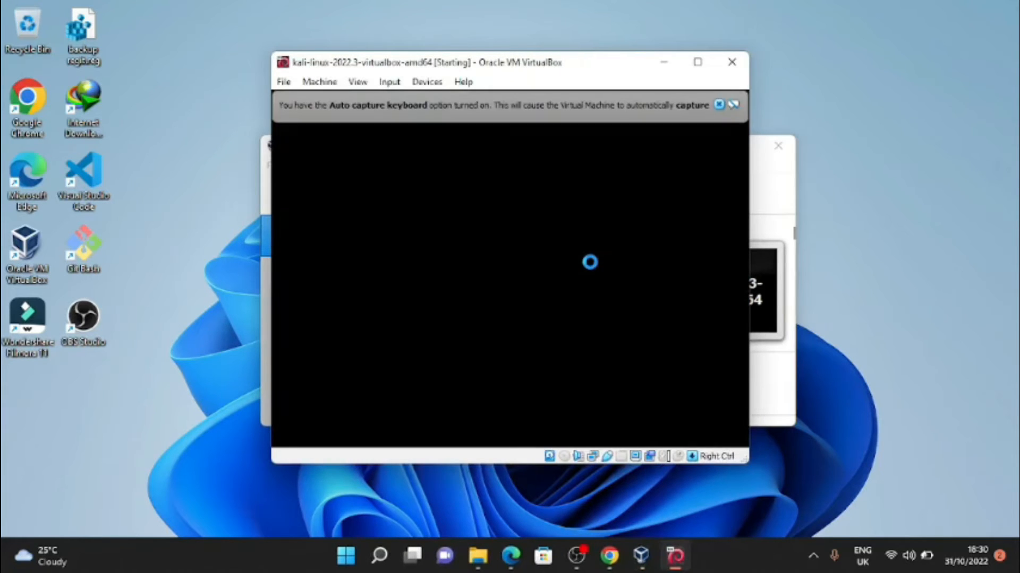
pyautogui.click(718, 105)
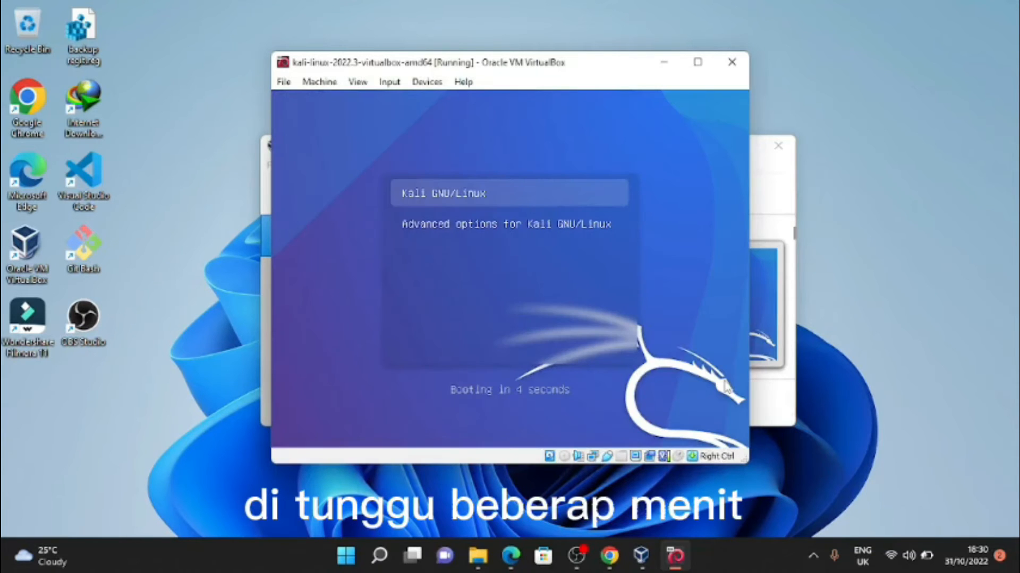
pyautogui.press('Return')
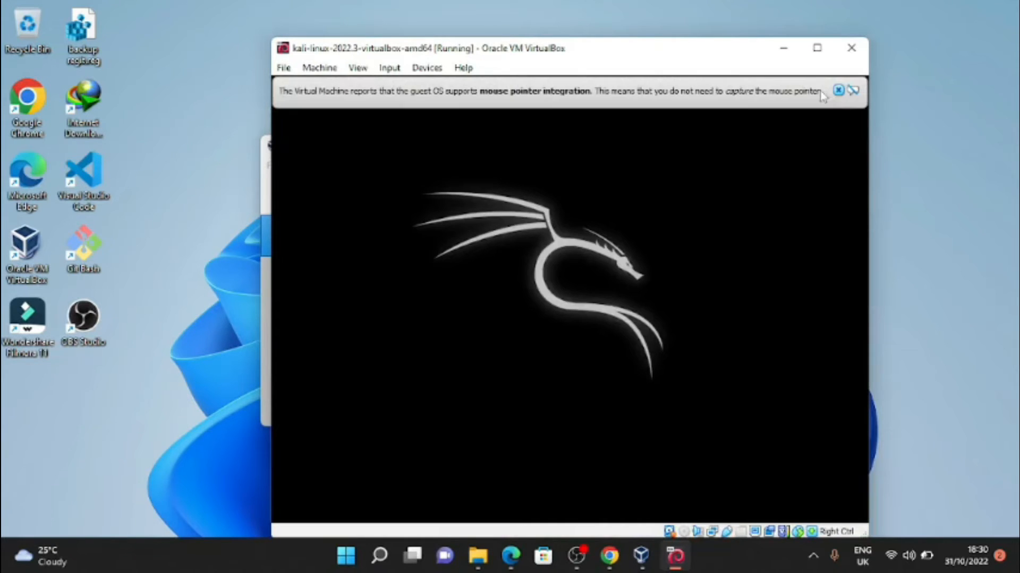
pyautogui.click(838, 90)
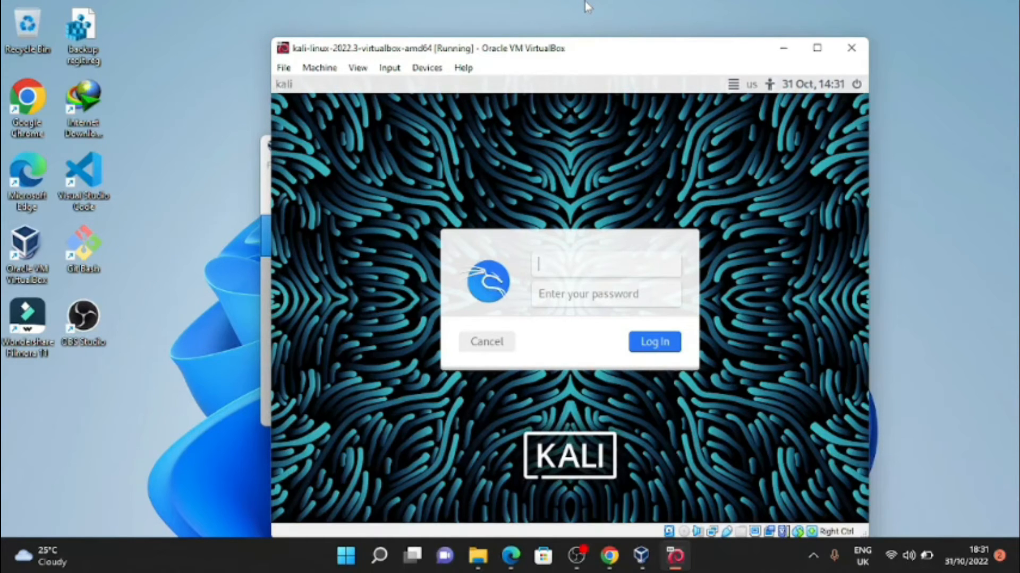
# Step: Log in to Kali with the username kali and the account password, and maximize the virtual machine window
pyautogui.write('kali')
pyautogui.press('Tab')
pyautogui.write('kali')
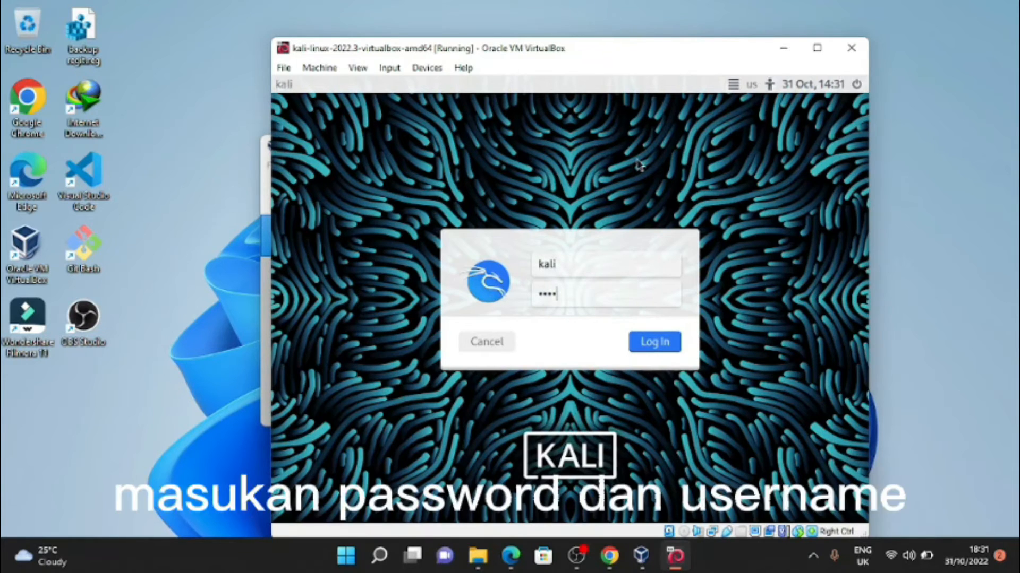
pyautogui.click(652, 345)
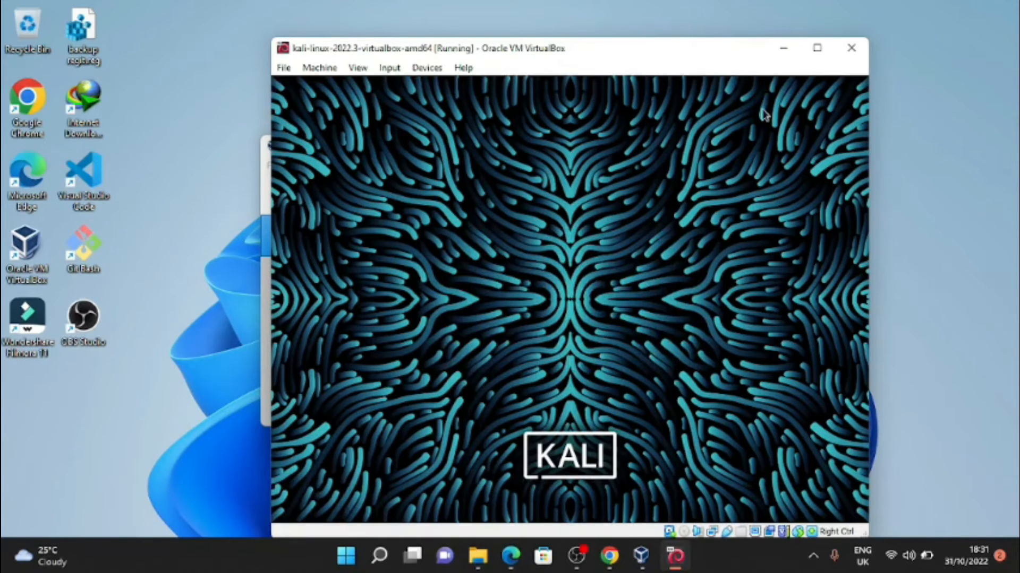
pyautogui.click(816, 49)
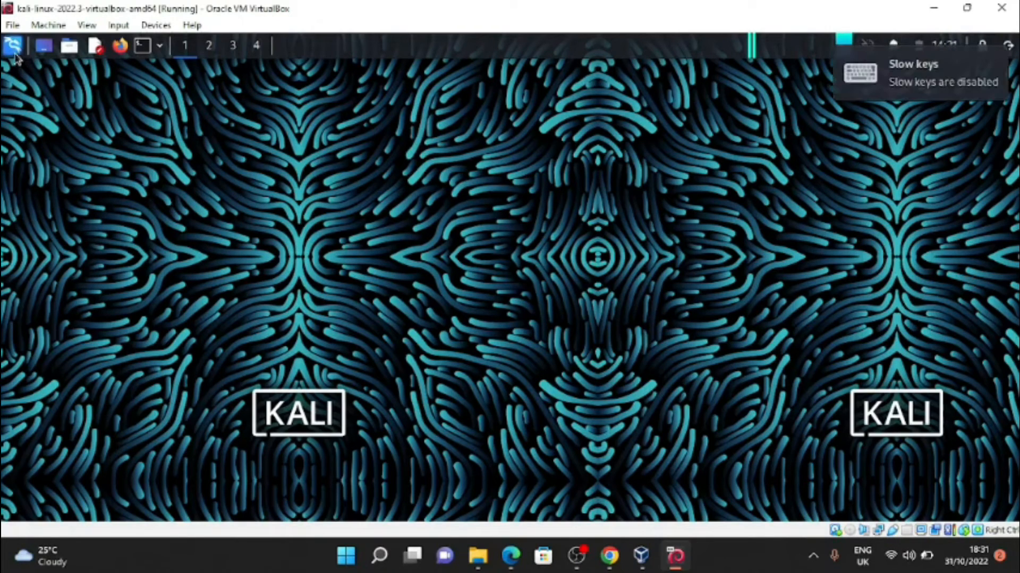
# Step: Look through the Kali applications menu down to the Kali & OffSec Links category, and close it
pyautogui.click(12, 46)
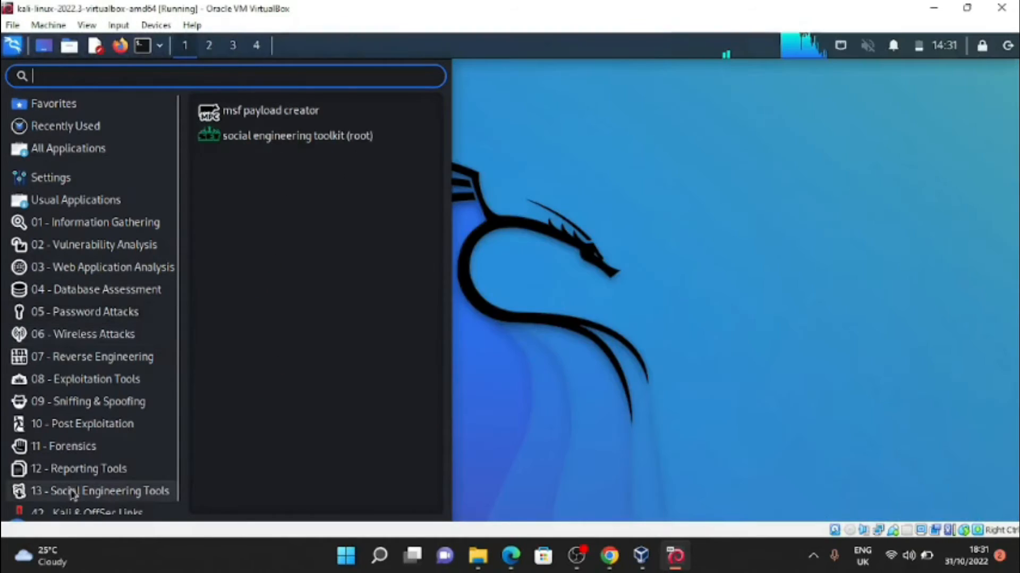
pyautogui.scroll(-1, 73, 494)
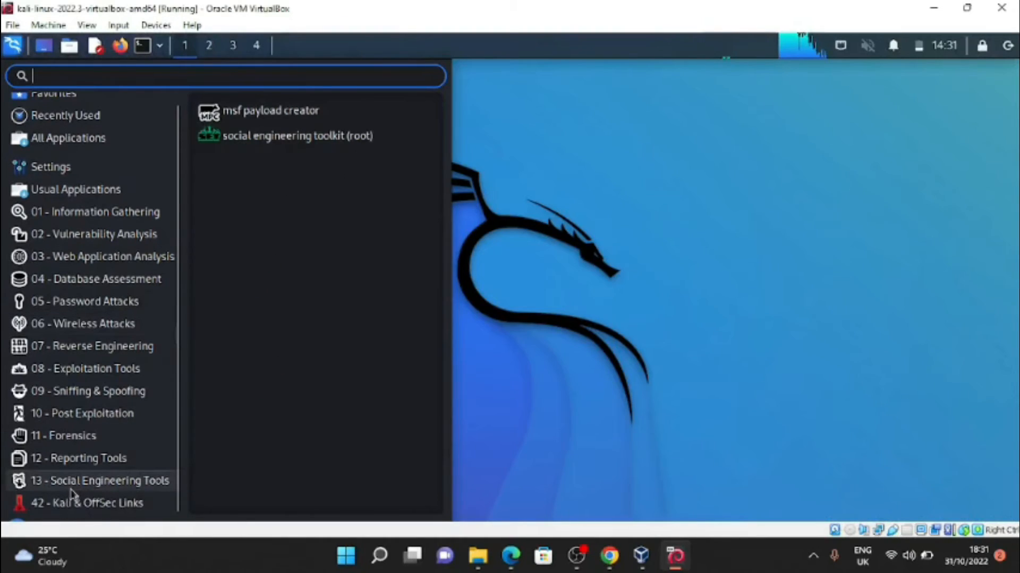
pyautogui.moveTo(75, 507)
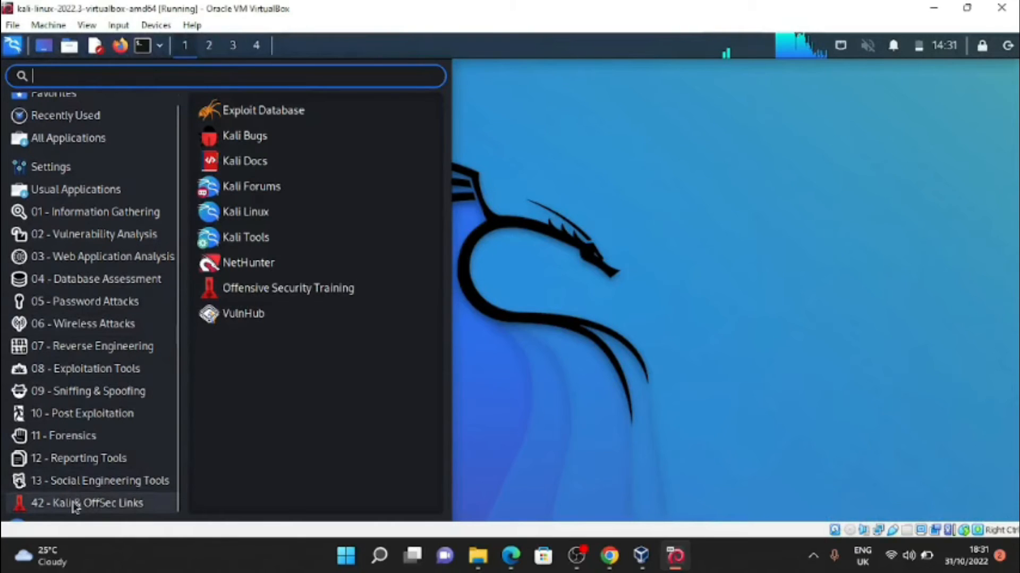
pyautogui.click(24, 49)
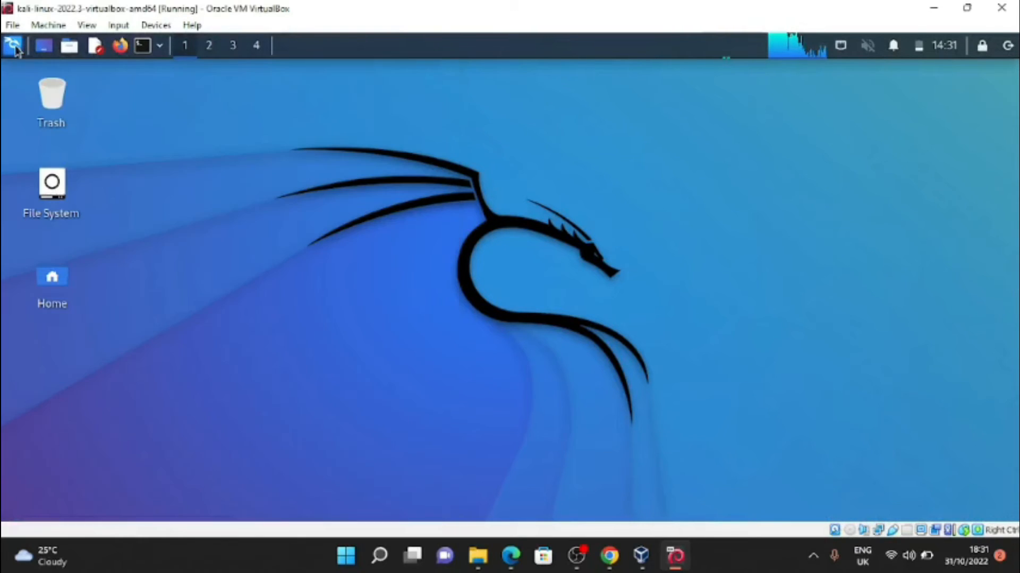
# Step: Look over the quick-launch folder shortcuts, the Mousepad text editor and the additional terminal choices, closing each one
pyautogui.click(70, 48)
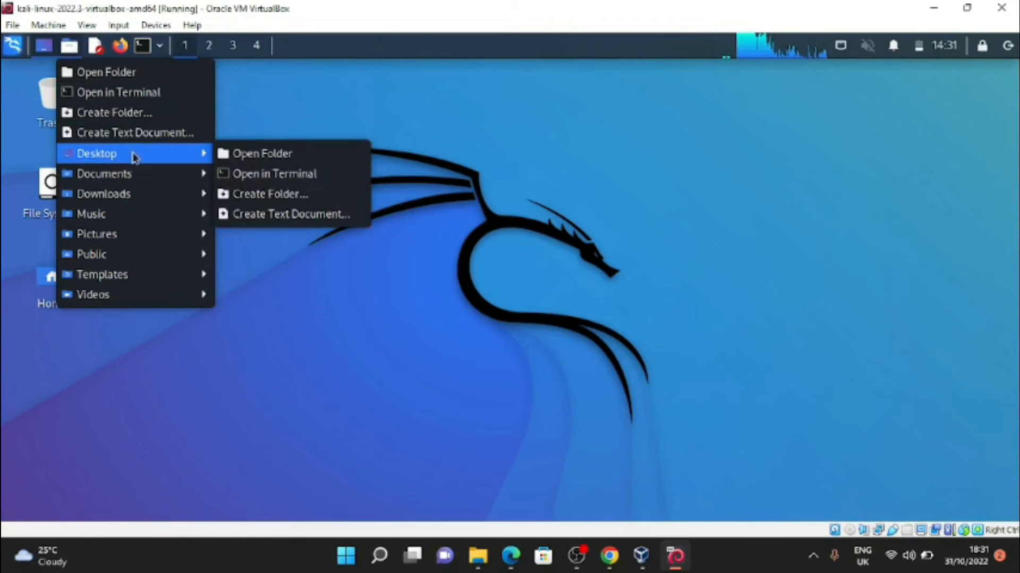
pyautogui.moveTo(133, 200)
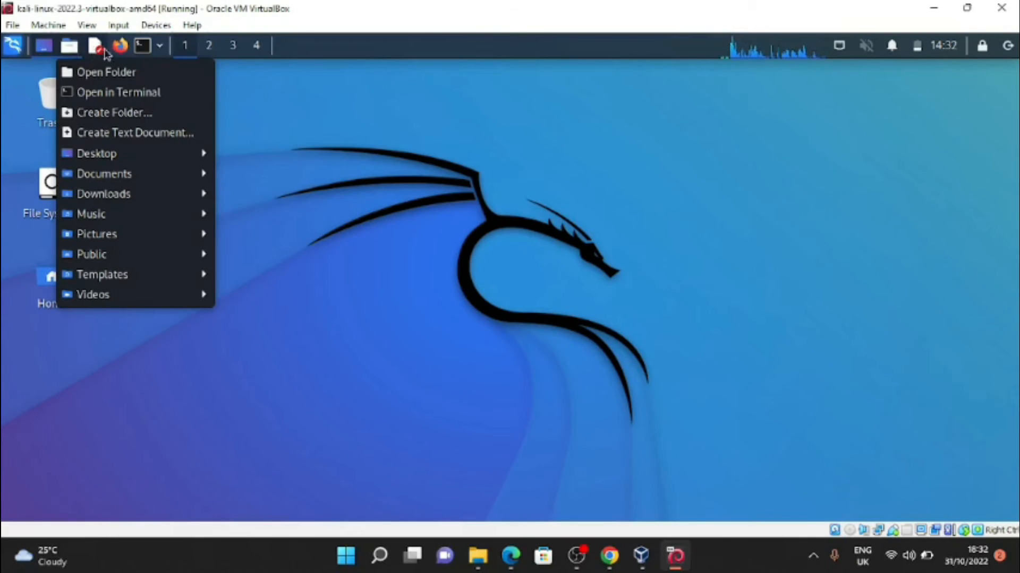
pyautogui.click(314, 298)
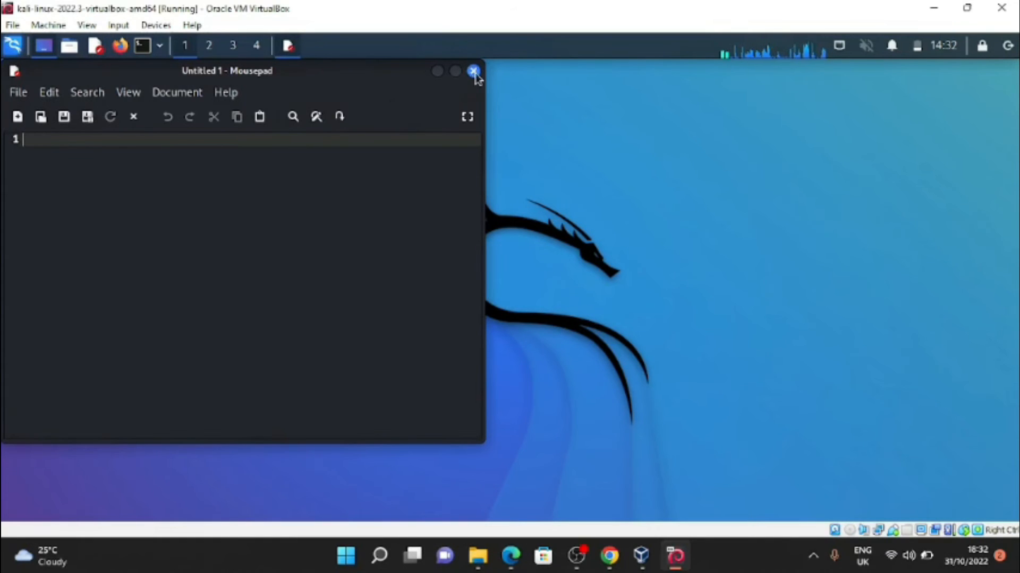
pyautogui.click(473, 71)
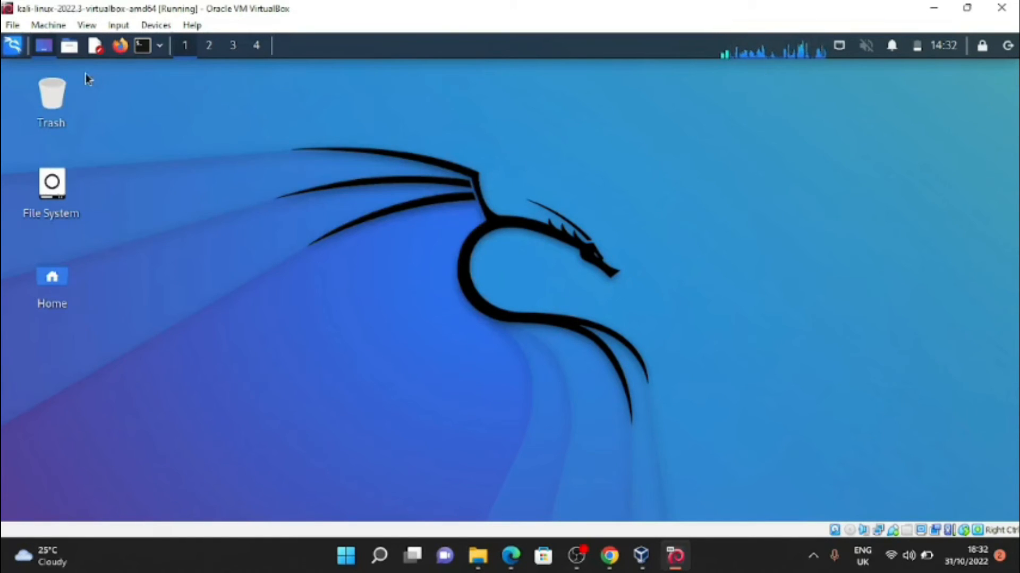
pyautogui.click(161, 48)
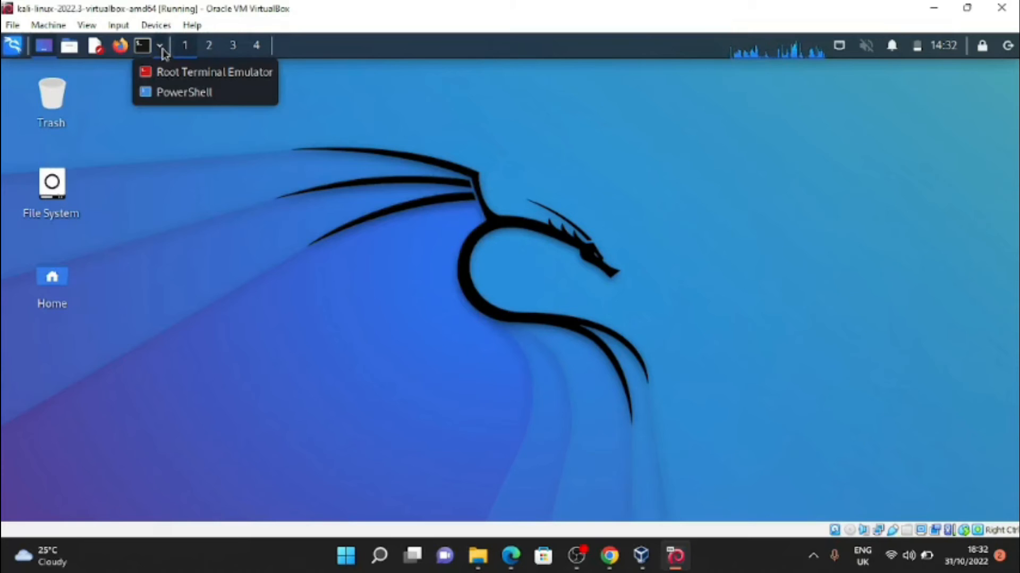
pyautogui.click(251, 183)
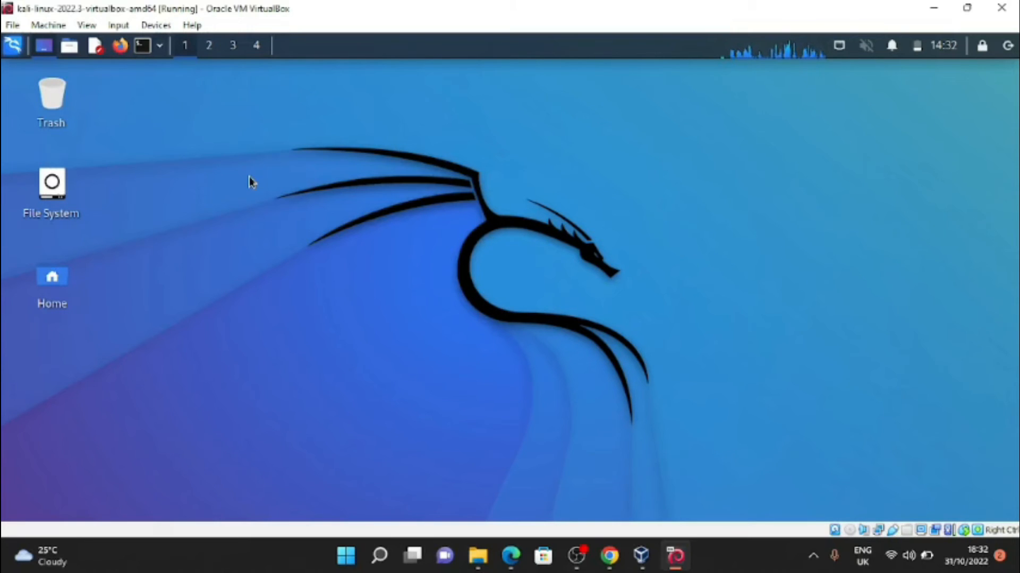
# Step: Open the Home folder, browse its Desktop, Trash, Documents, Music, Pictures, Videos and Downloads locations, and close the file manager
pyautogui.doubleClick(61, 288)
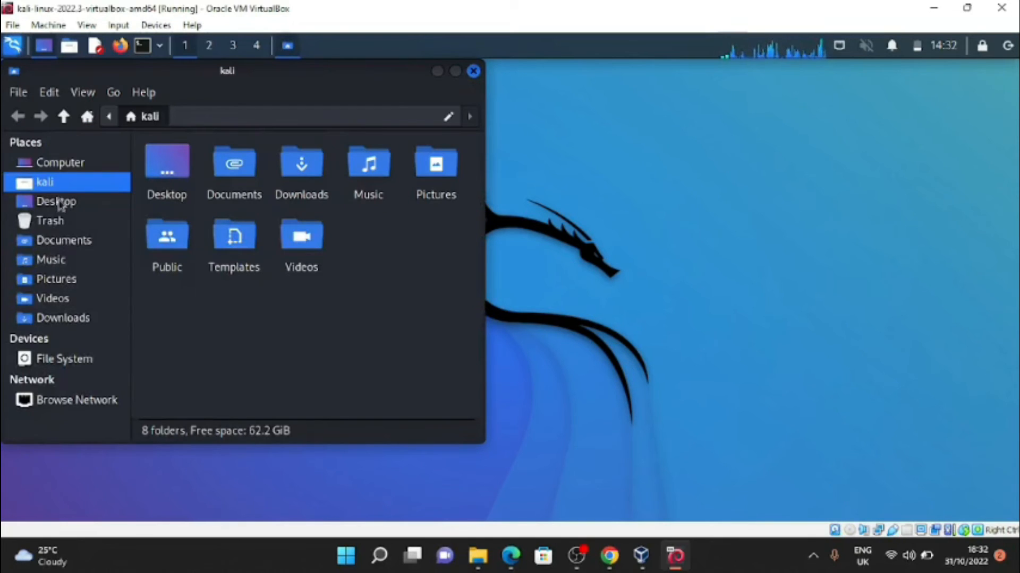
pyautogui.click(60, 204)
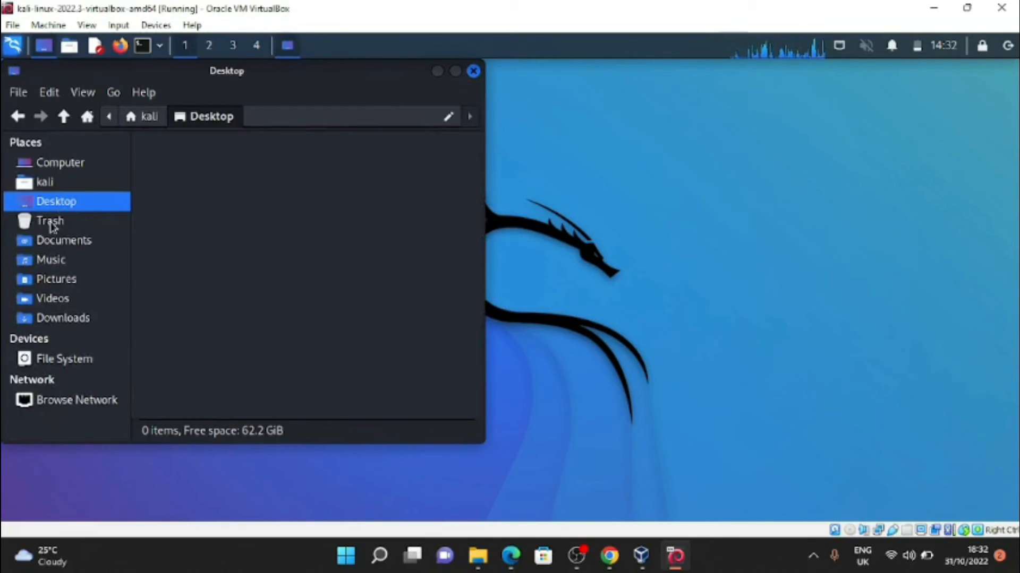
pyautogui.click(51, 223)
pyautogui.click(50, 239)
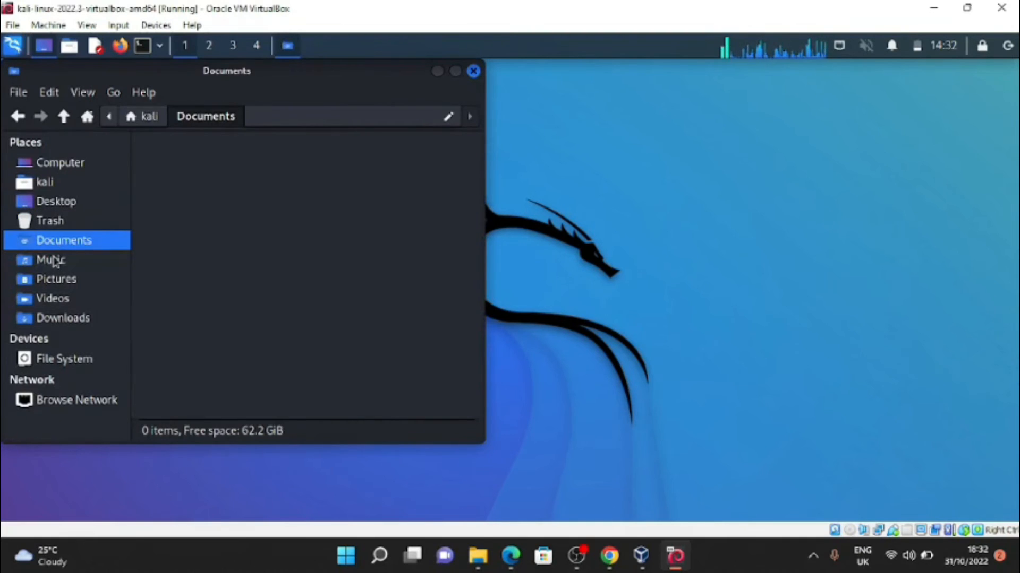
pyautogui.click(54, 261)
pyautogui.click(55, 281)
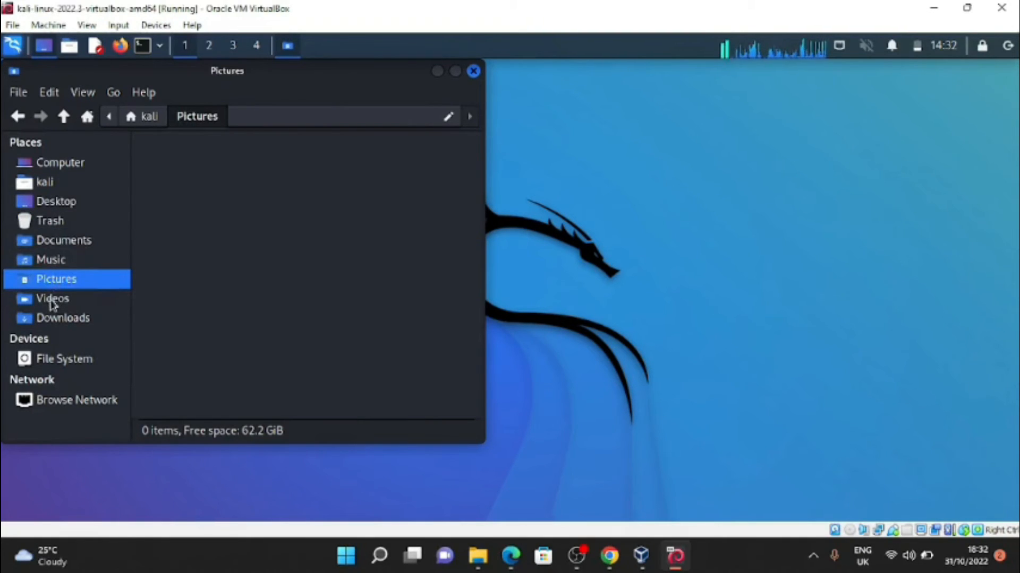
pyautogui.click(52, 301)
pyautogui.click(52, 320)
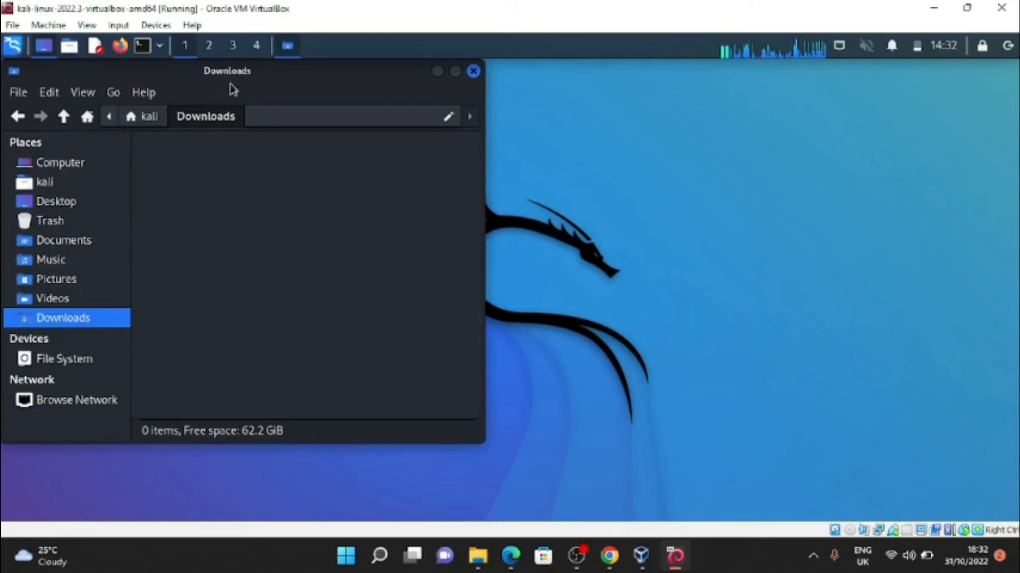
pyautogui.click(473, 73)
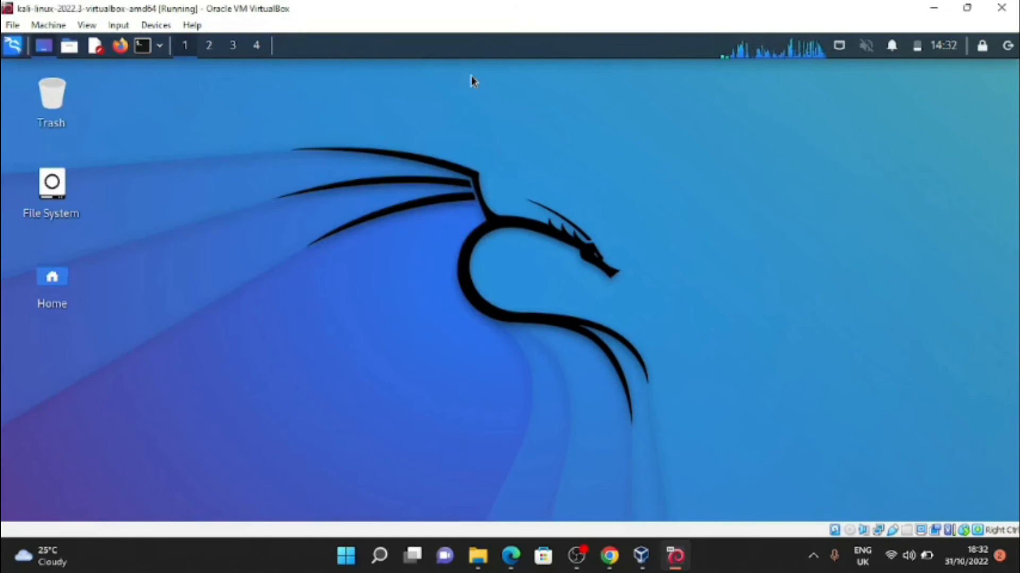